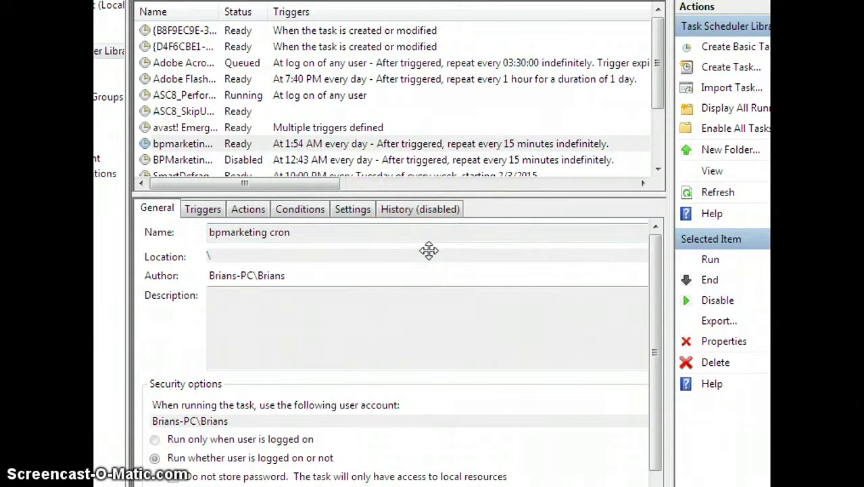
left_click(409, 242)
left_click(391, 248)
left_click(390, 247)
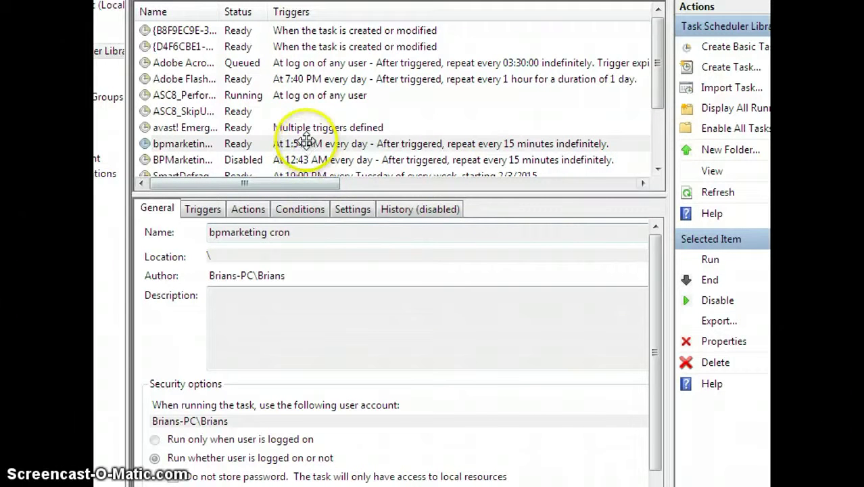
- Start creating a new scheduled task and name it bpmarketing cron
left_click(272, 140)
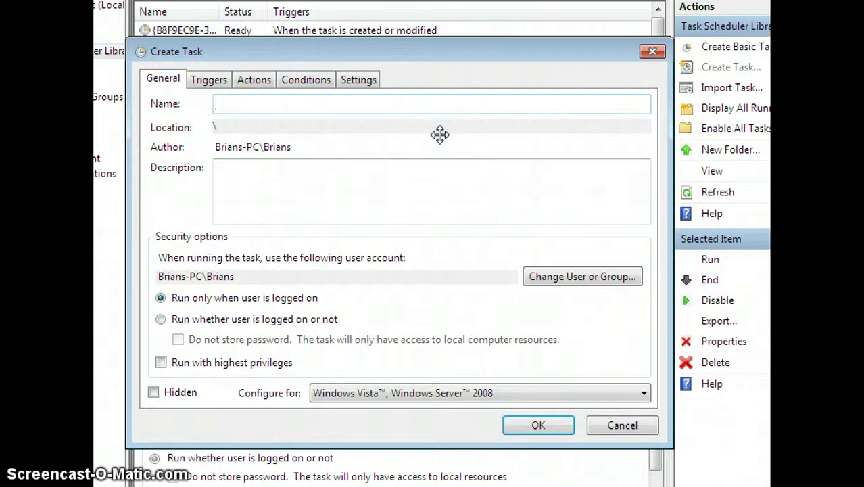
left_click(407, 137)
type("browser")
type("keting ")
type("cron")
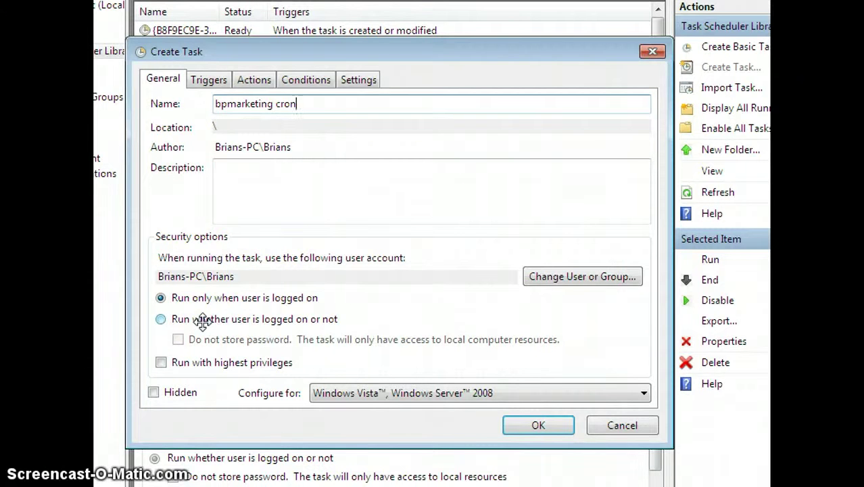
- Set the task to run whether the user is logged on or not, without storing the password, and with highest privileges
left_click(203, 322)
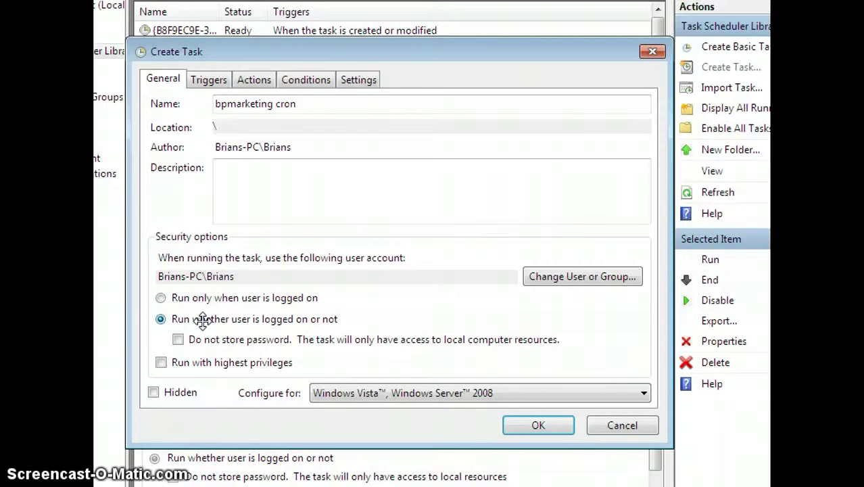
left_click(206, 324)
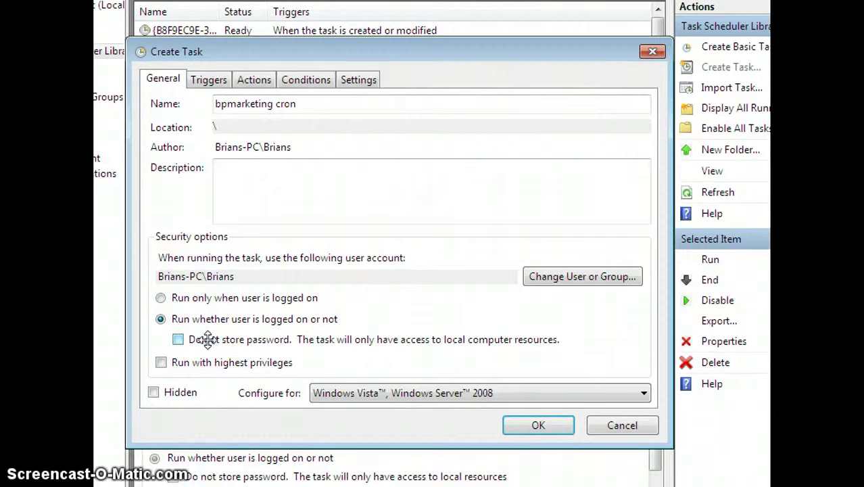
left_click(211, 362)
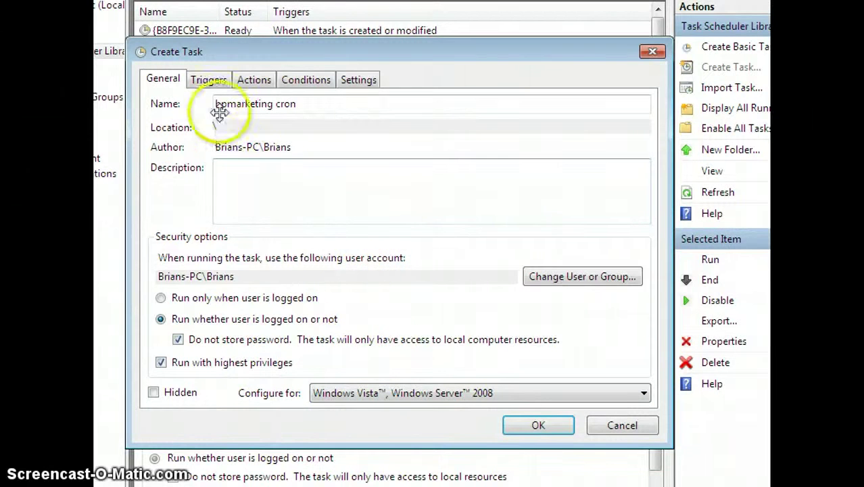
- Add a daily scheduled trigger to the task that repeats every 15 minutes
left_click(212, 80)
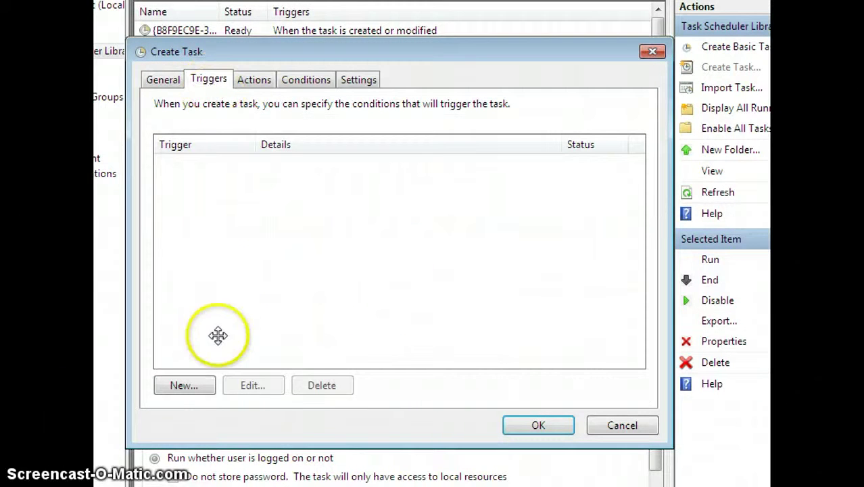
left_click(184, 385)
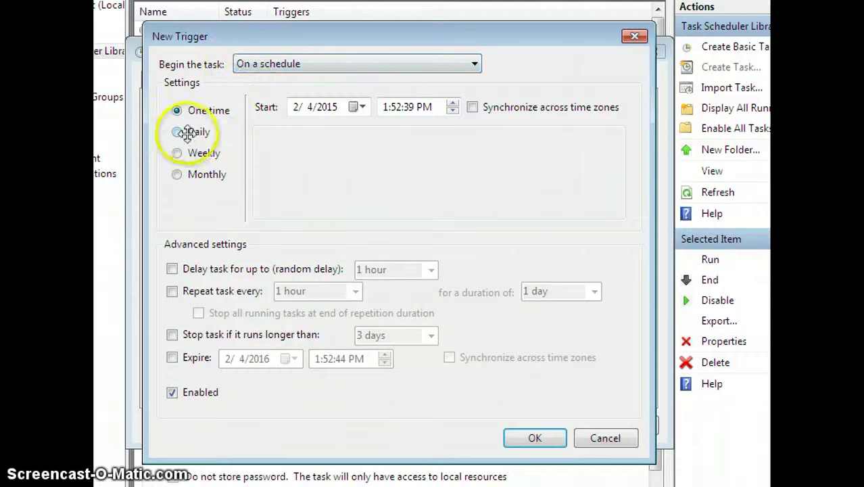
left_click(177, 132)
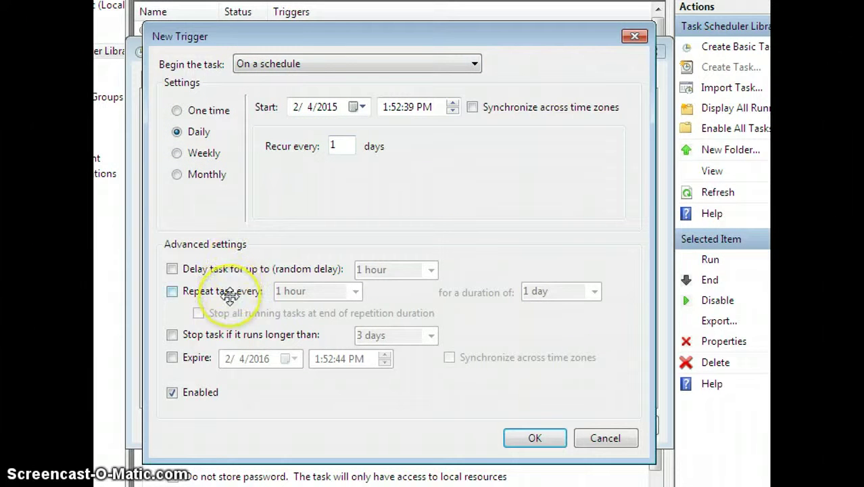
left_click(229, 294)
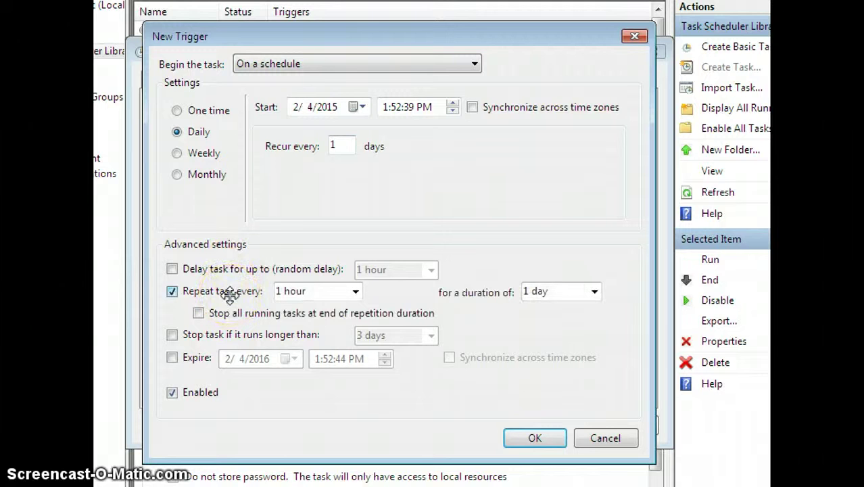
left_click(352, 292)
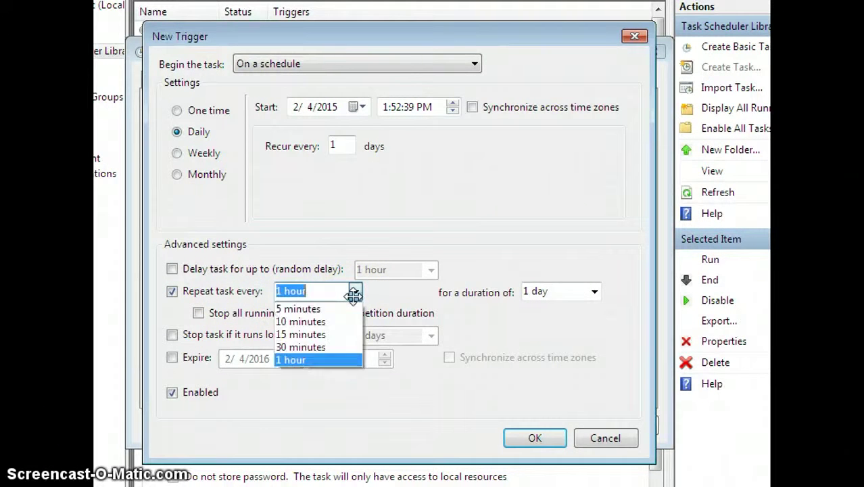
left_click(349, 332)
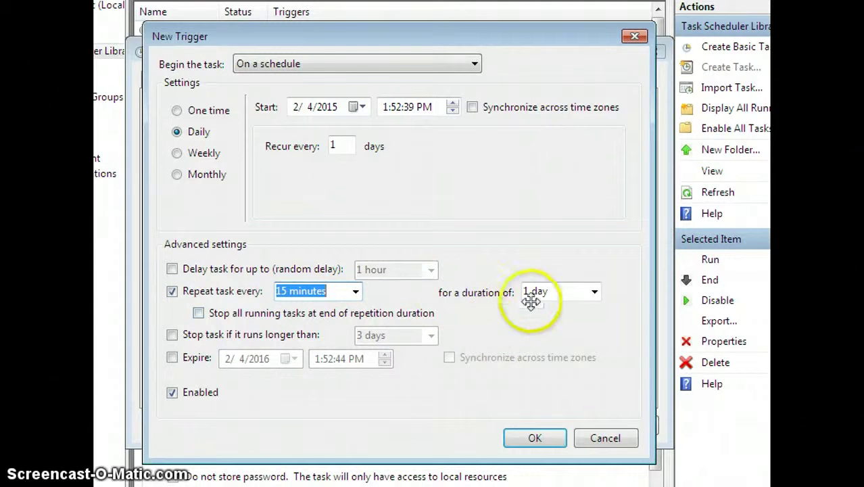
- Set the trigger's repetition duration to Indefinitely and save the trigger
left_click(589, 292)
left_click(592, 292)
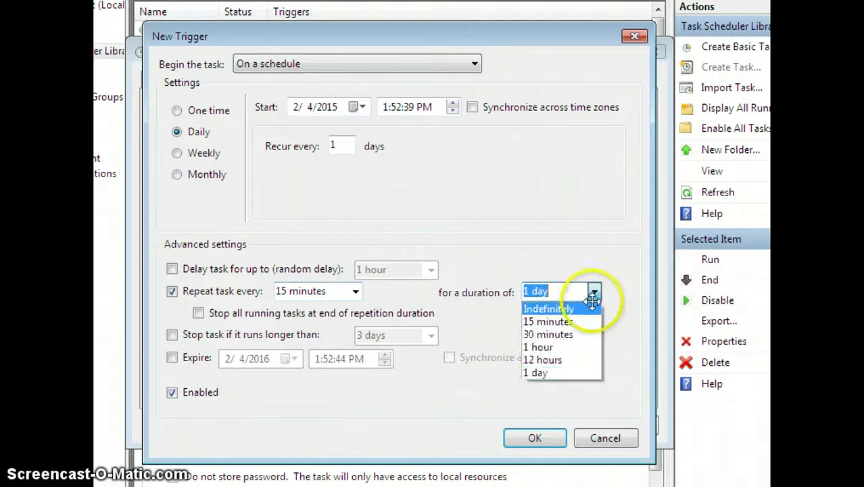
left_click(586, 308)
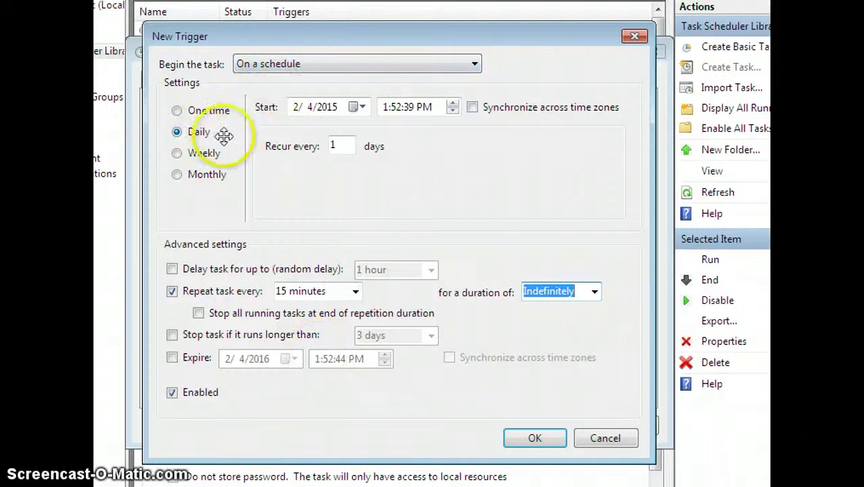
left_click(357, 295)
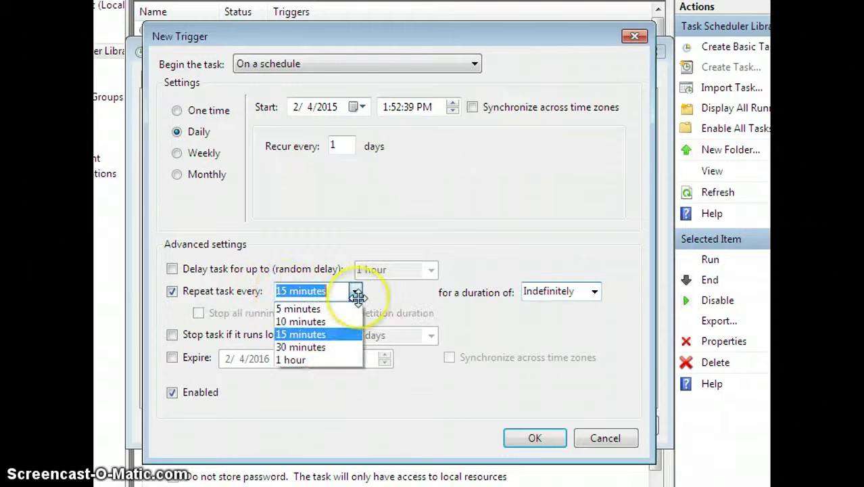
left_click(357, 296)
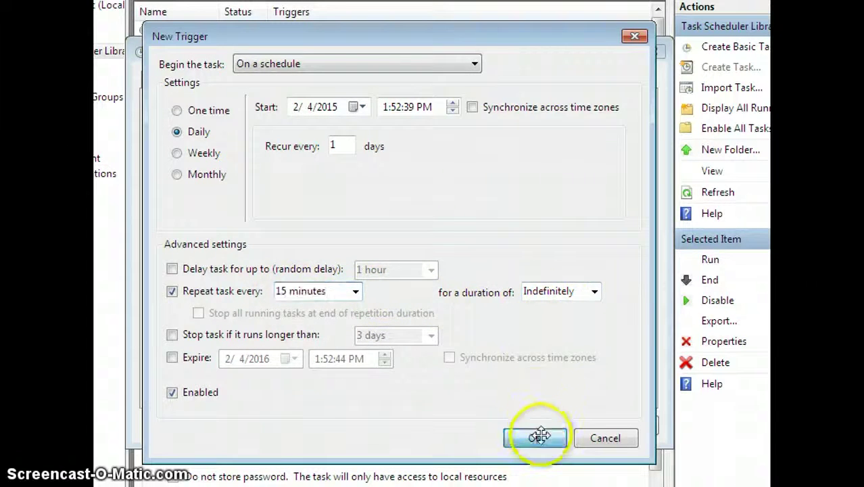
left_click(539, 436)
- Add a Start a program action that runs wget from the GnuWin32 bin folder in Program Files
left_click(261, 83)
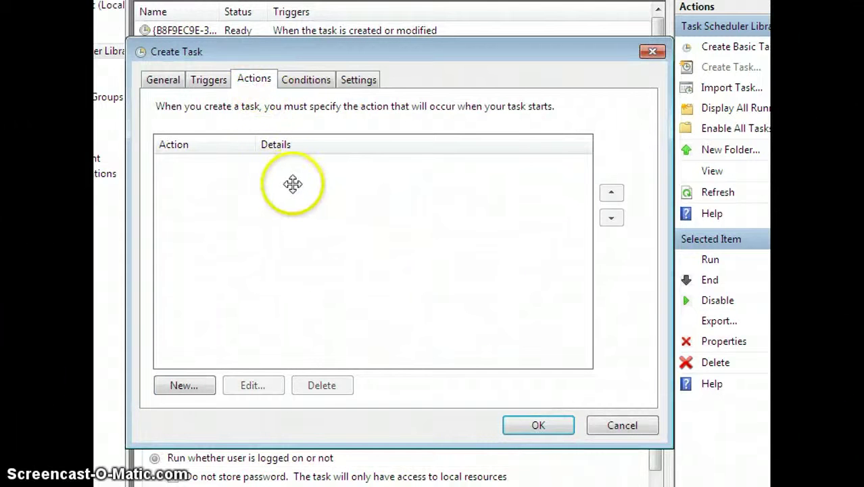
left_click(195, 380)
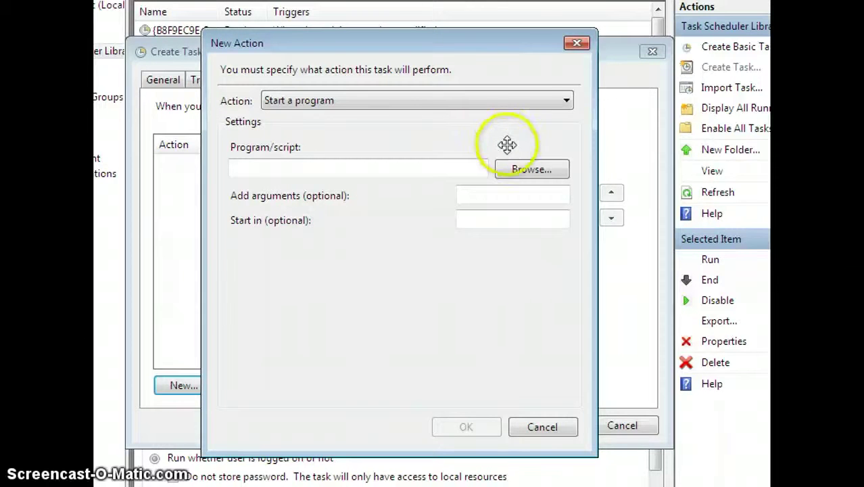
left_click(532, 171)
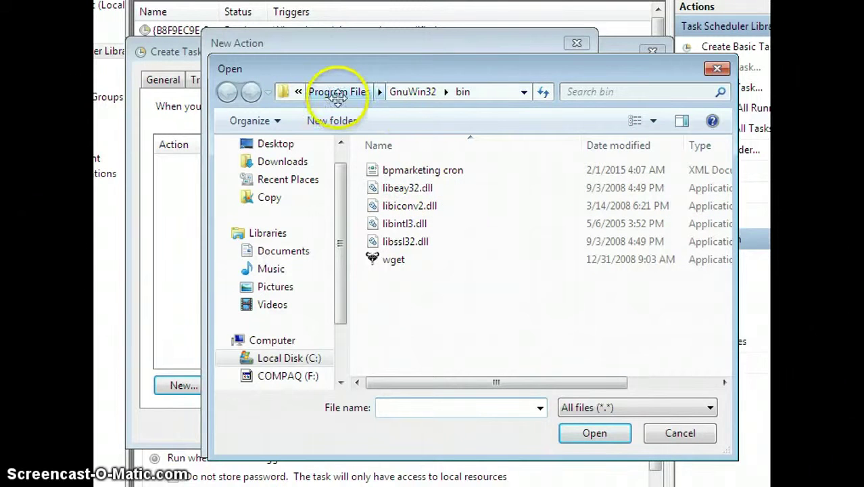
left_click(409, 93)
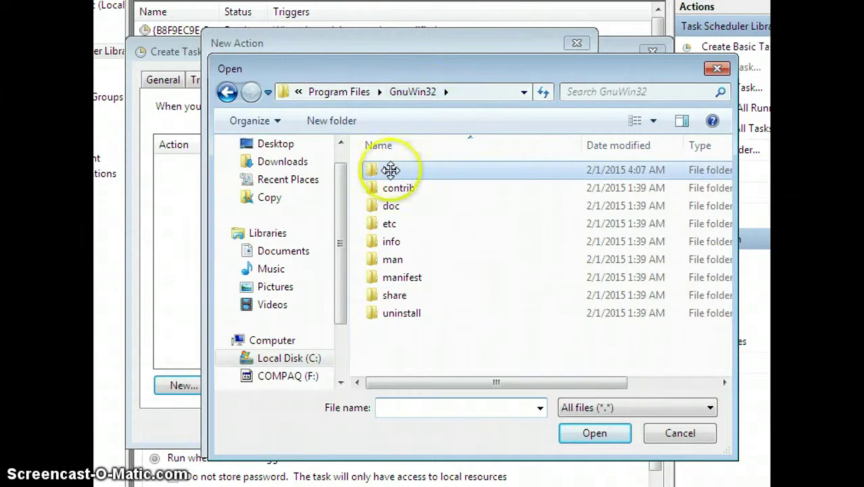
double_click(391, 169)
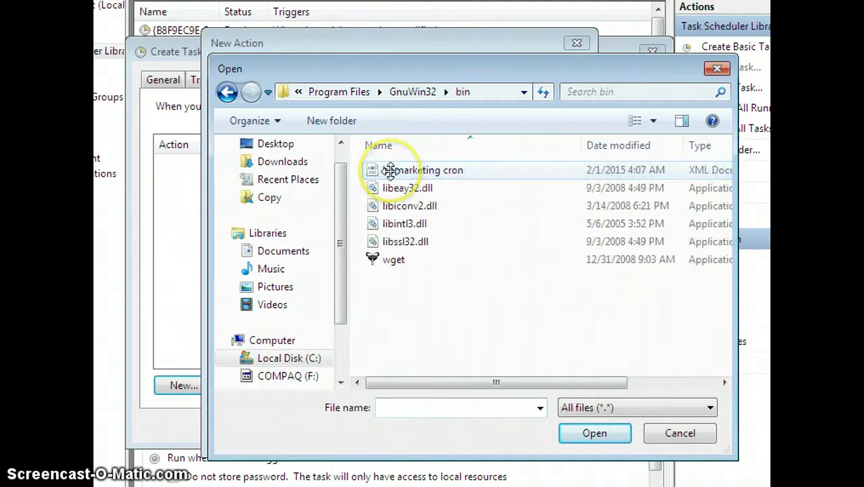
left_click(394, 259)
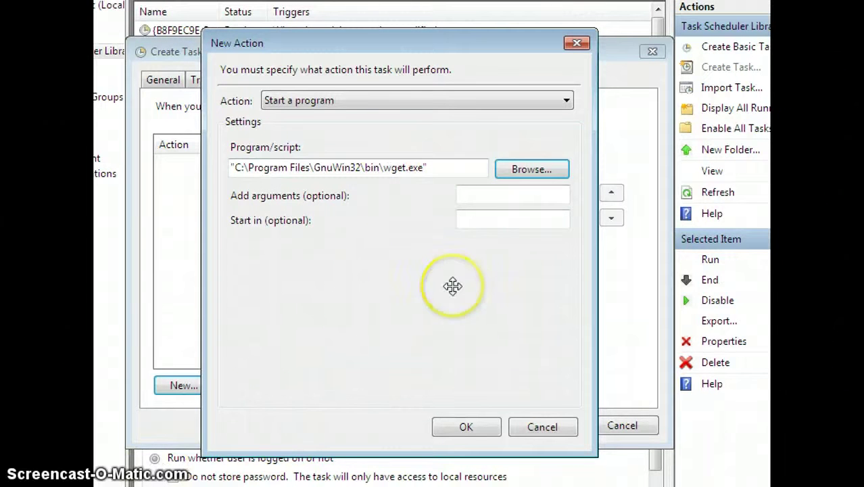
- Enter -O - -q -t 1 as the arguments of the wget action
key("Tab")
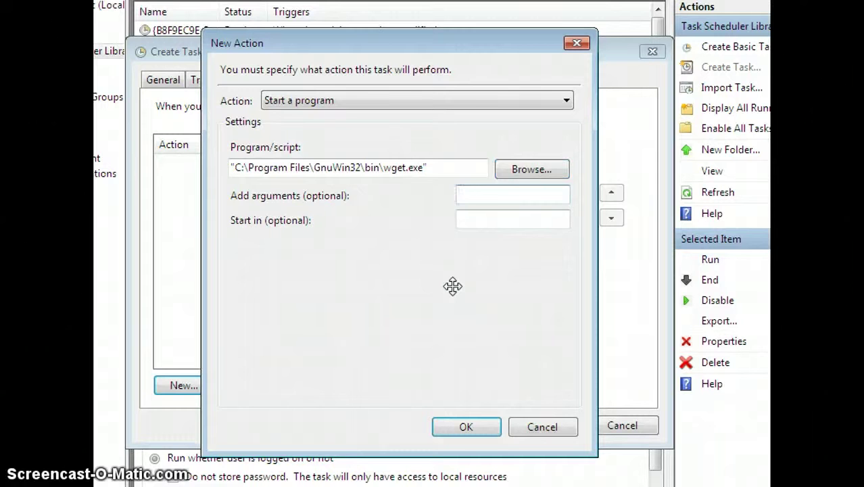
right_click(466, 192)
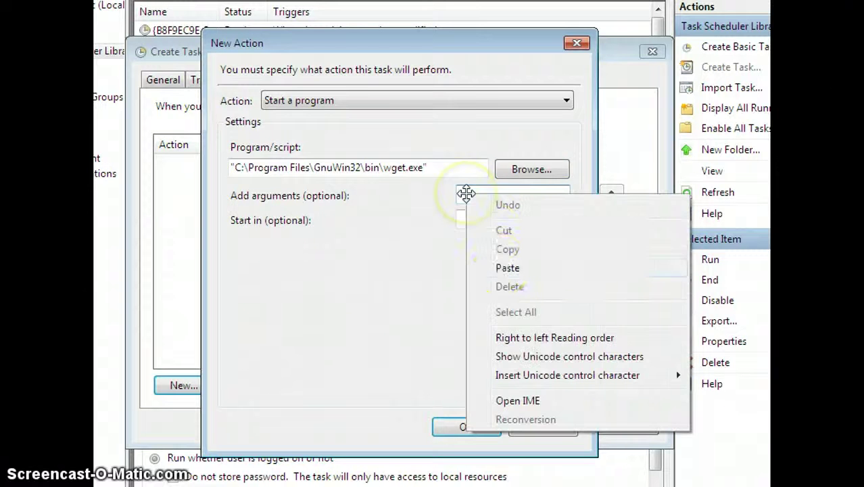
left_click(501, 268)
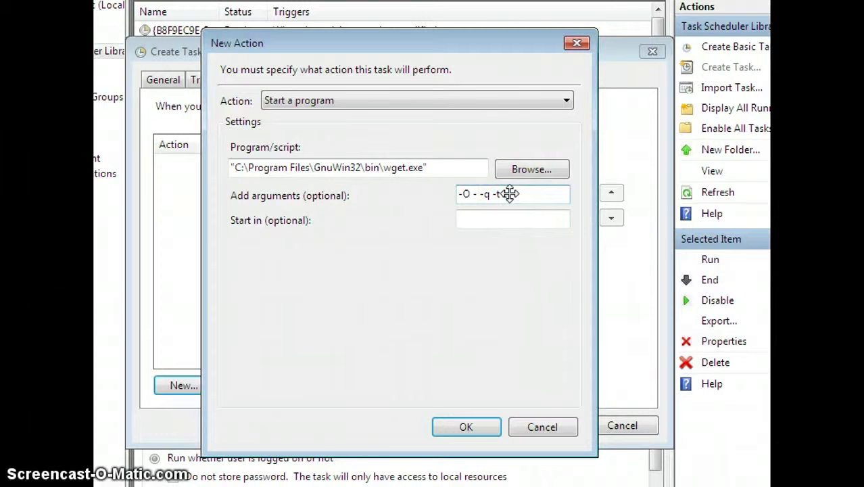
type("1")
- Switch to the browser and copy the cron job URL from the Enable MailPoet's Cron setting
key("alt+Tab")
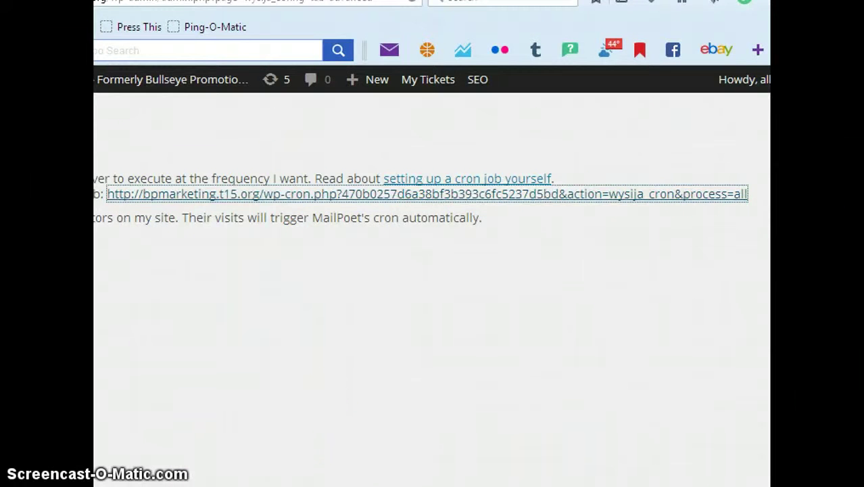
scroll(432, 289, "right", 6)
scroll(431, 290, "left", 13)
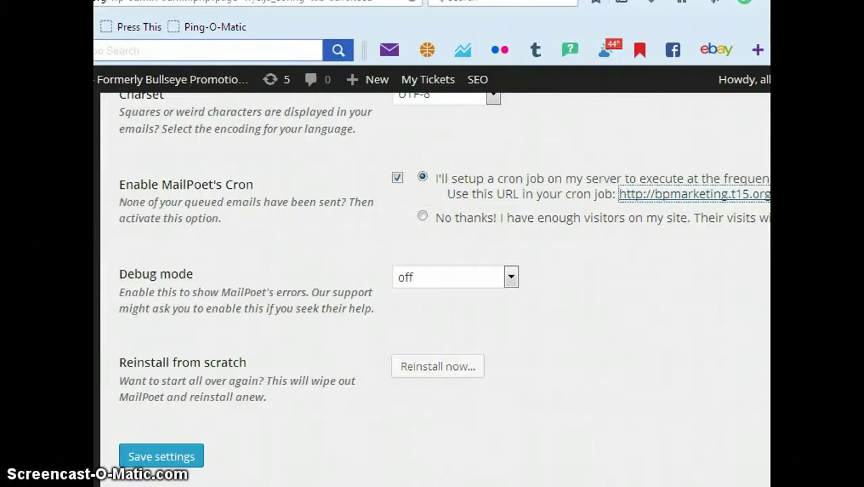
scroll(431, 247, "right", 5)
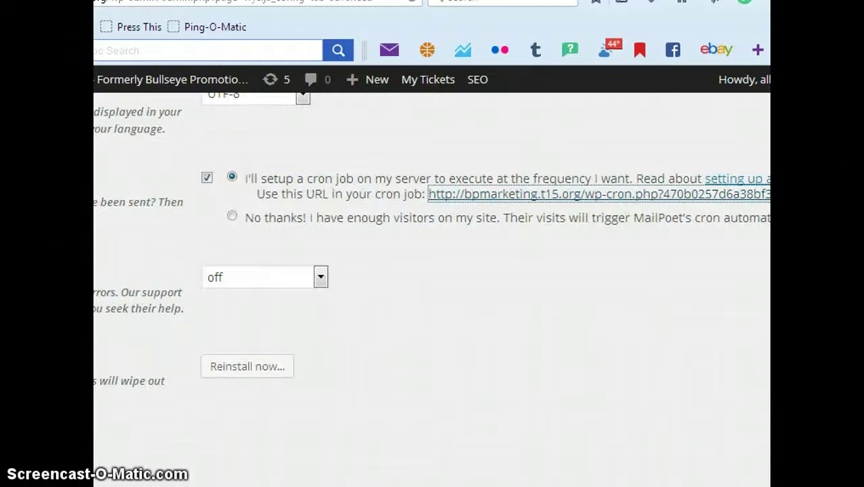
scroll(431, 247, "right", 1)
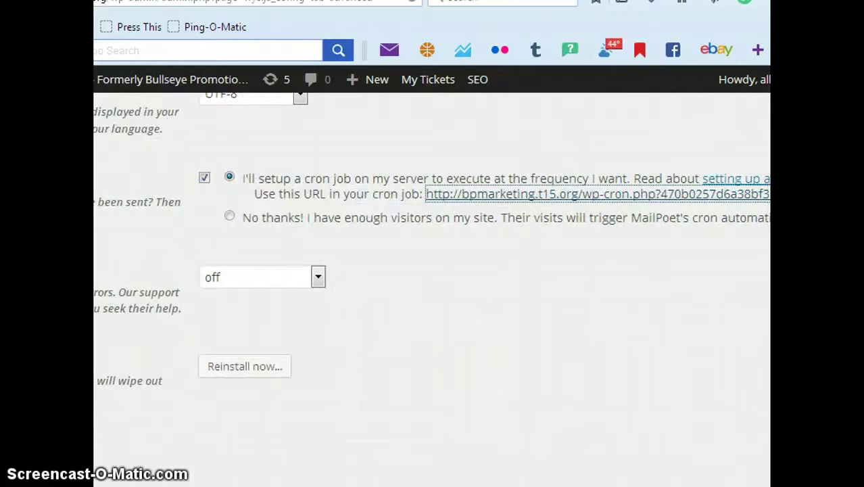
scroll(431, 247, "right", 8)
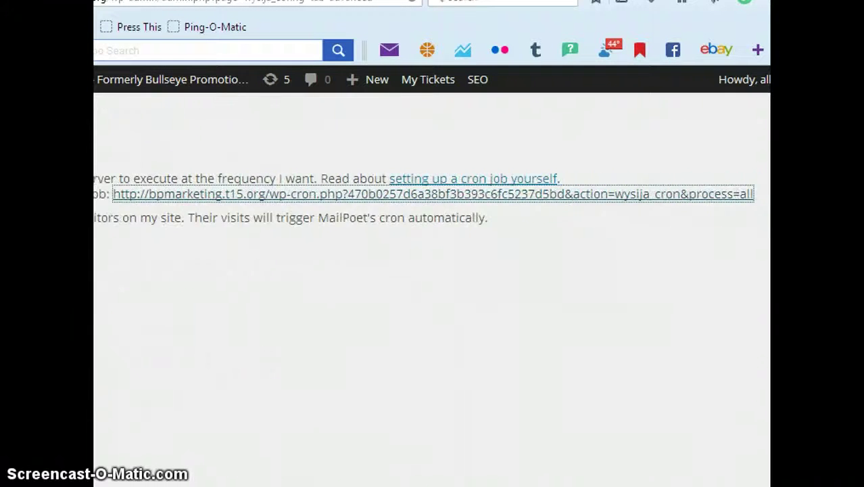
right_click(513, 202)
left_click(556, 329)
- Return to Task Scheduler, paste the copied MailPoet cron URL after the existing arguments, and save the action
left_click(357, 486)
left_click(356, 485)
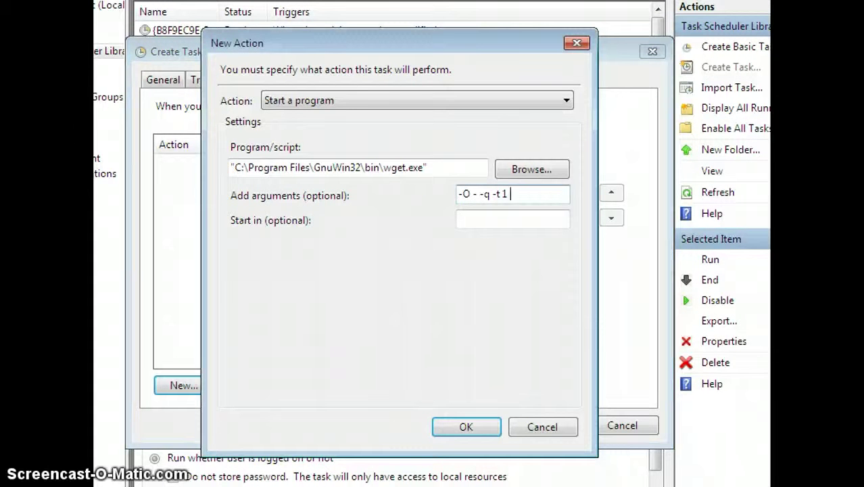
right_click(534, 194)
left_click(538, 263)
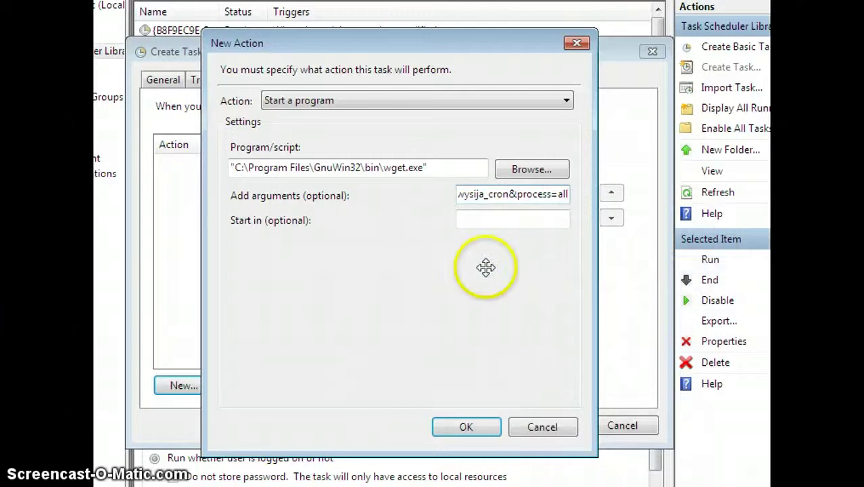
left_click(460, 424)
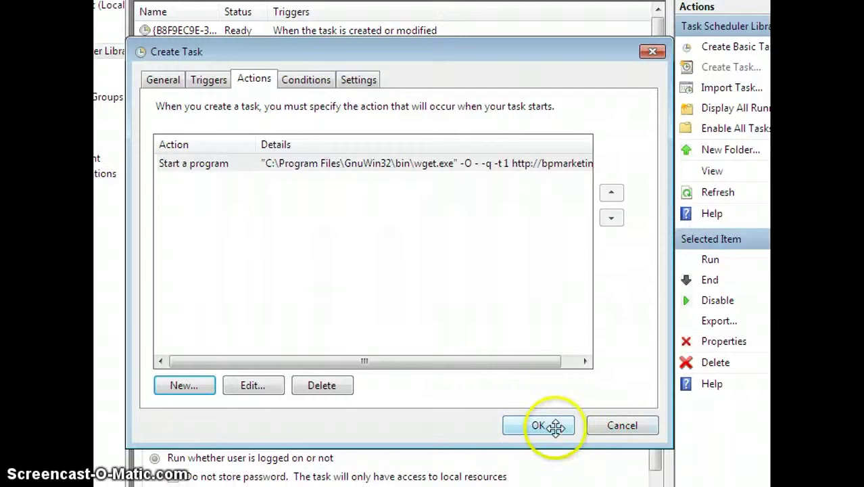
- Cancel the new task and select the MoodleCron-Setup installer on the desktop
left_click(614, 422)
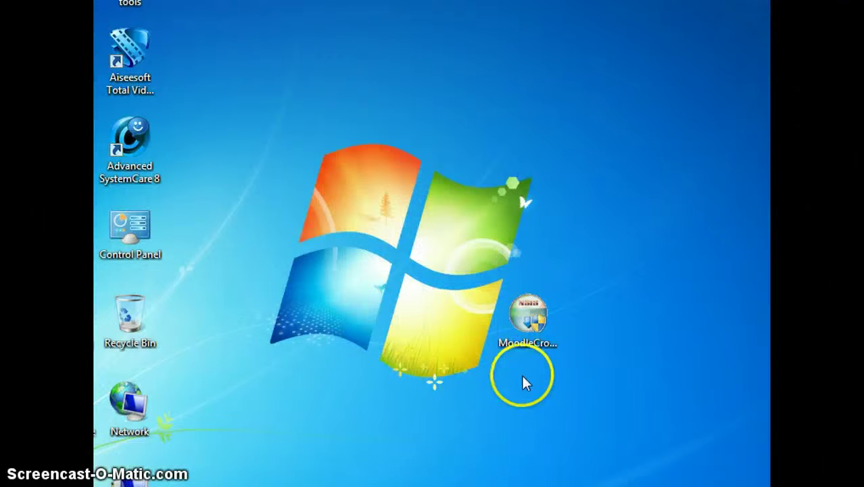
left_click(534, 345)
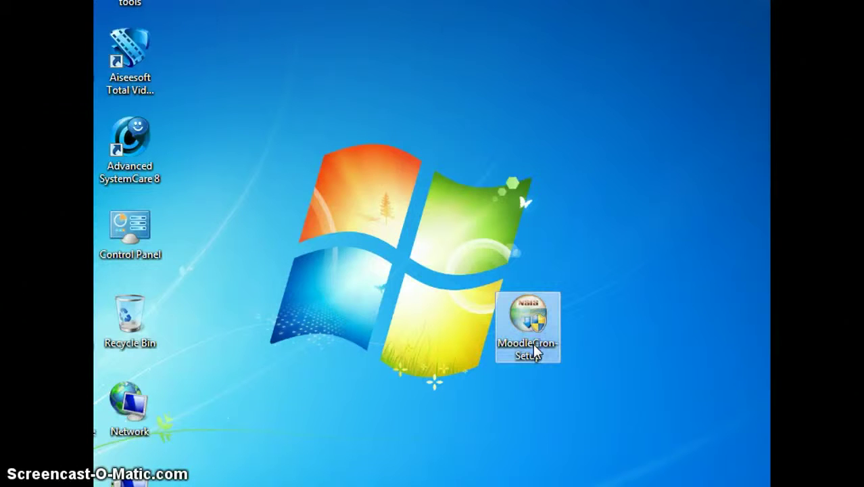
- Run the MoodleCron-Setup installer from the desktop and start installing with the default destination and Start Menu folders
double_click(534, 348)
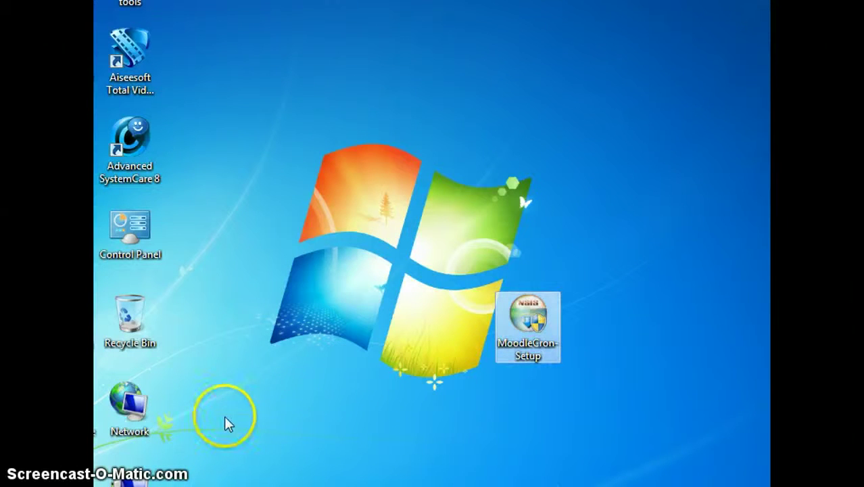
left_click(584, 337)
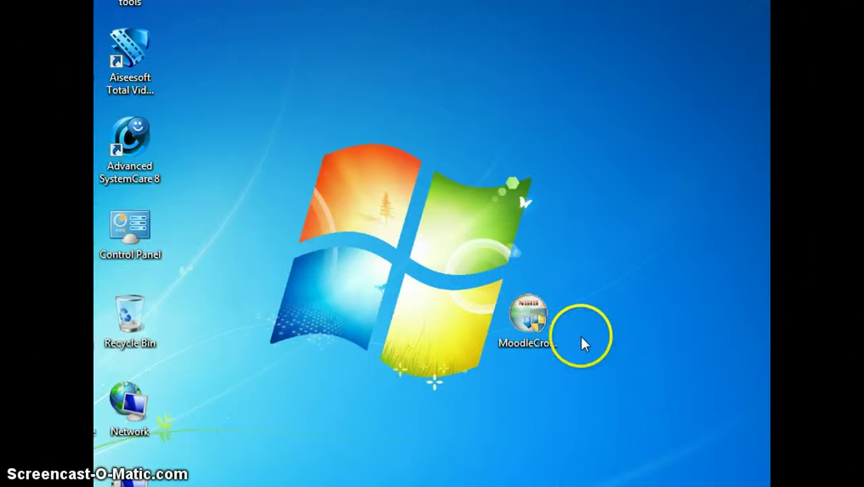
left_click(540, 336)
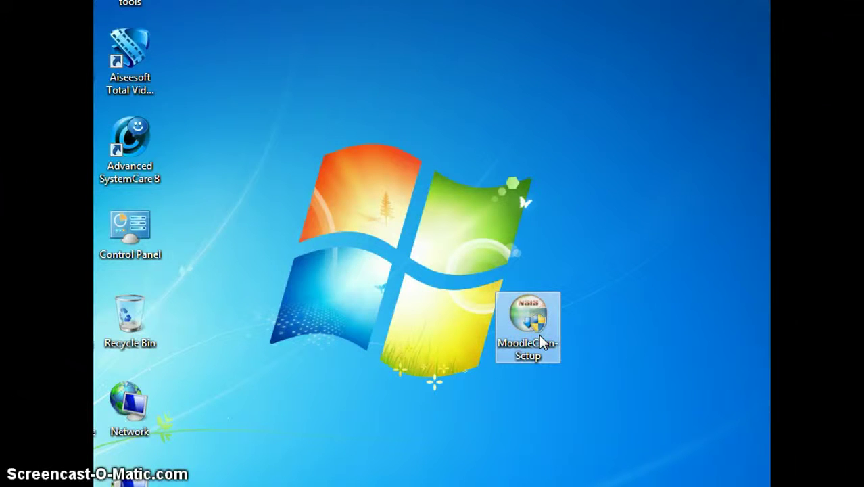
left_click(547, 324)
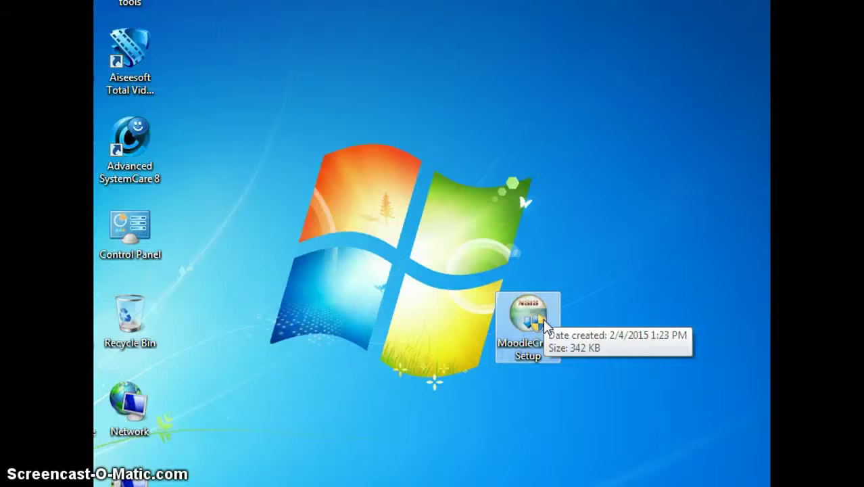
double_click(547, 324)
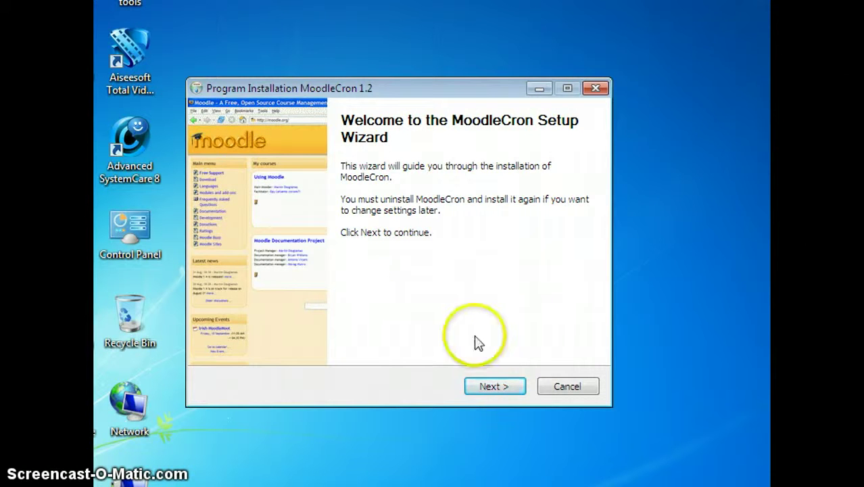
left_click(499, 390)
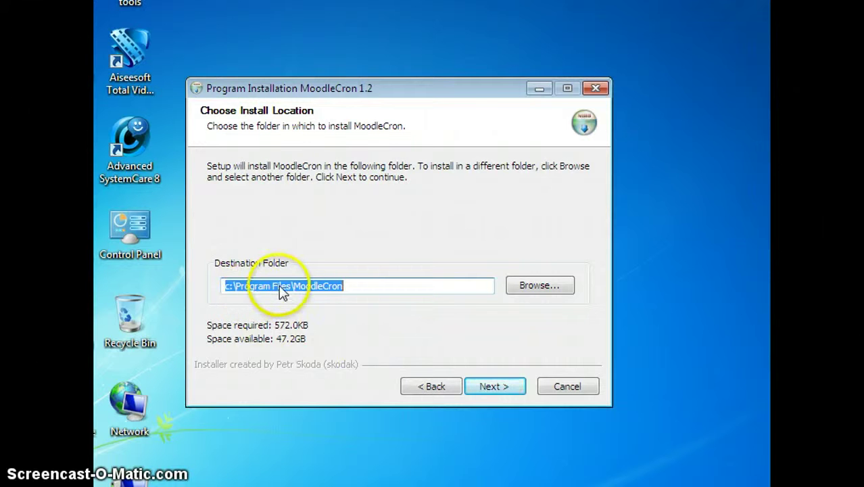
left_click(483, 386)
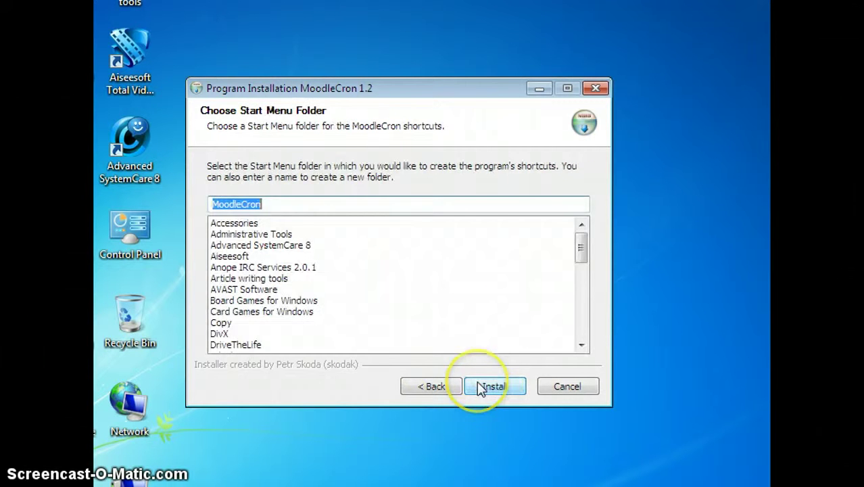
left_click(481, 387)
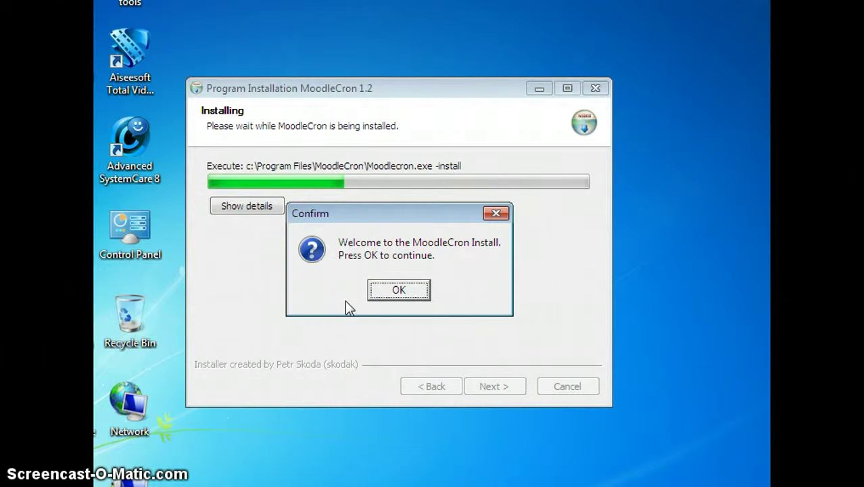
- Enable logging in the Windows Application log and set the site visit interval to 15 minutes
left_click(376, 290)
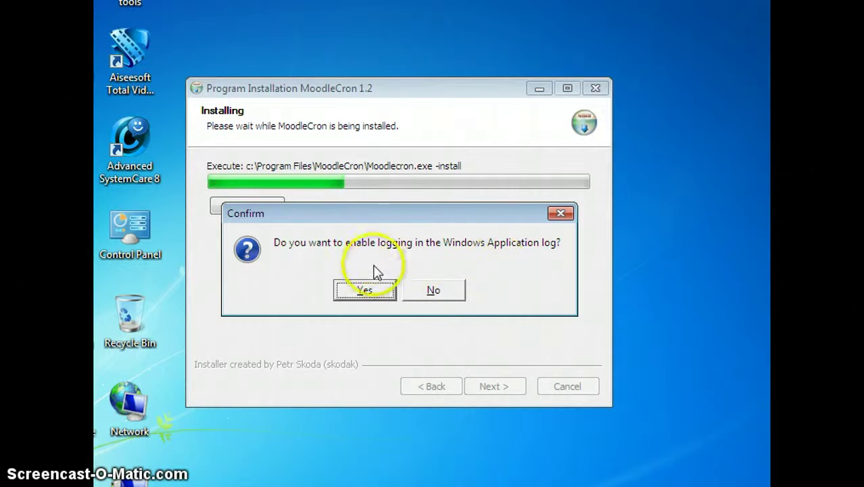
left_click(365, 290)
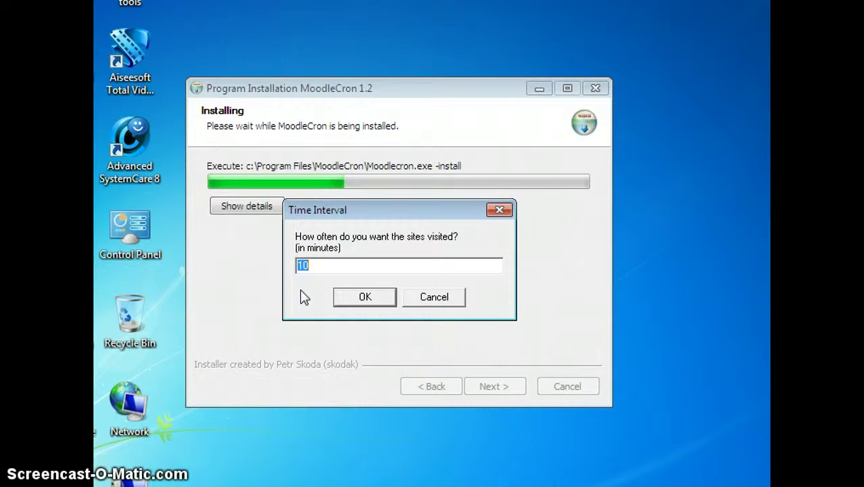
type("15")
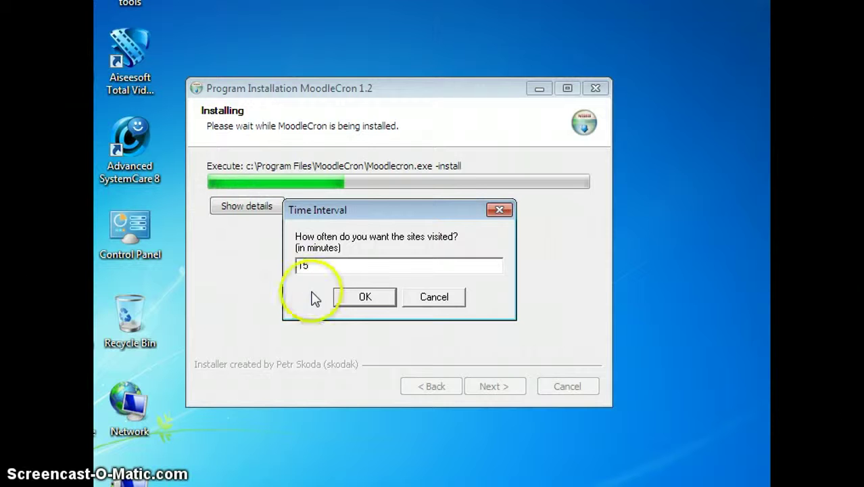
left_click(346, 299)
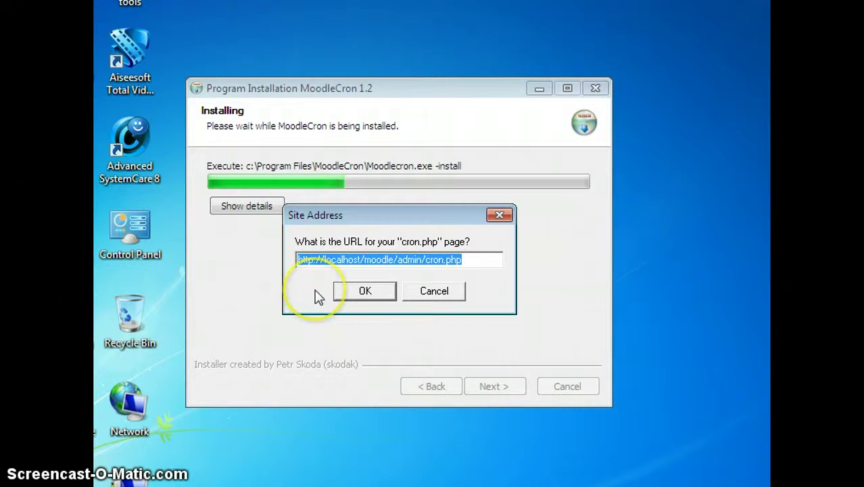
- Replace the default site address with the copied MailPoet cron URL, including its token, and decline adding another site address
right_click(323, 264)
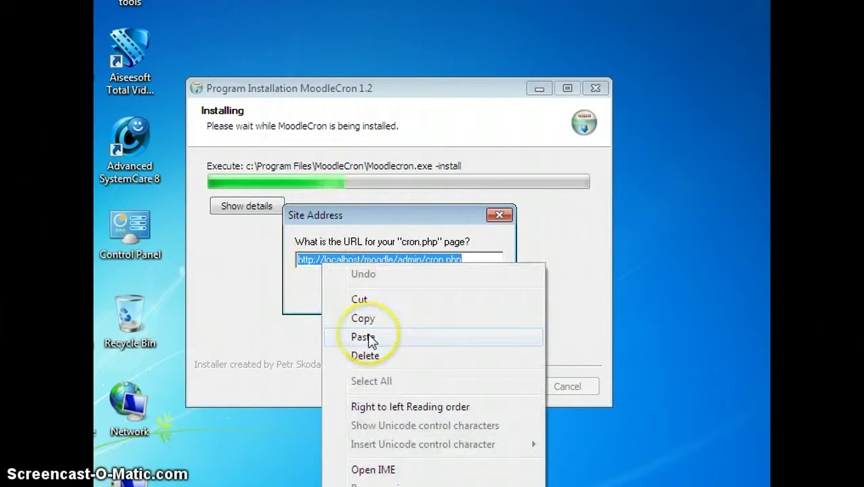
left_click(370, 340)
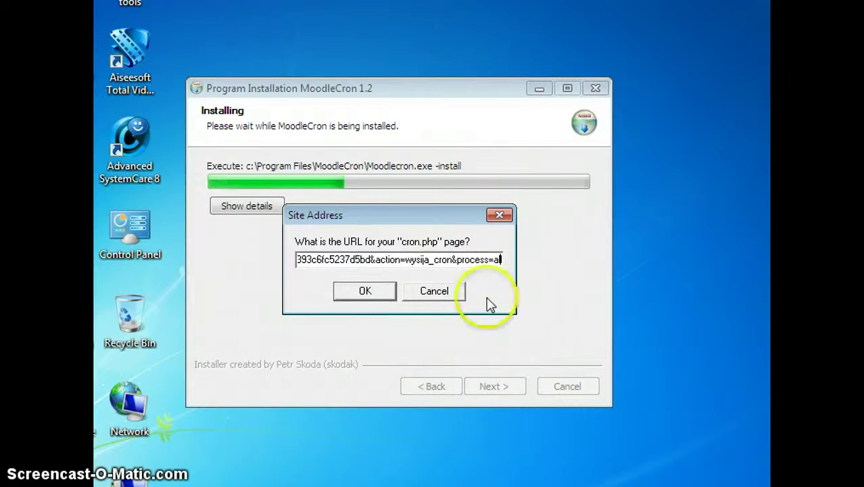
left_click(380, 291)
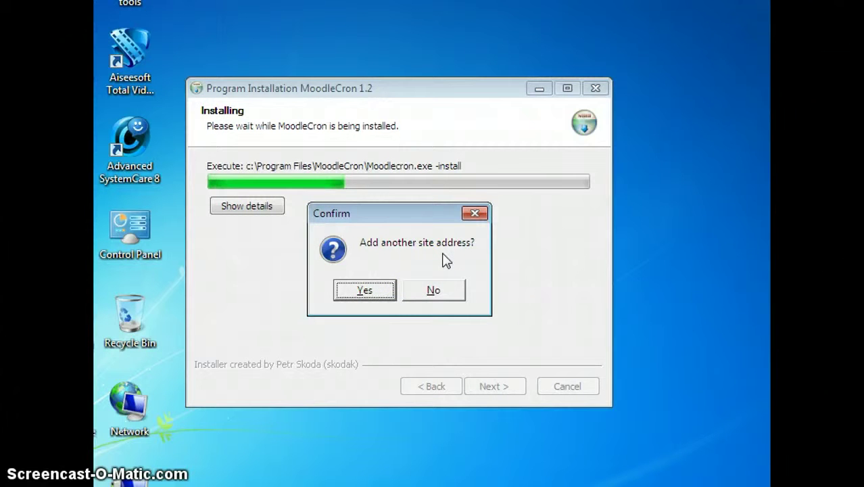
left_click(468, 265)
left_click(433, 290)
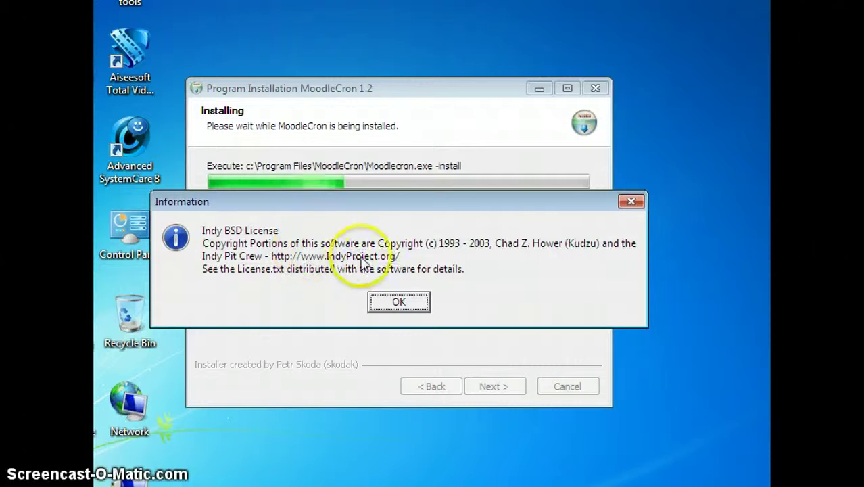
- Acknowledge the license and service installation notices and finish the MoodleCron setup wizard
left_click(396, 301)
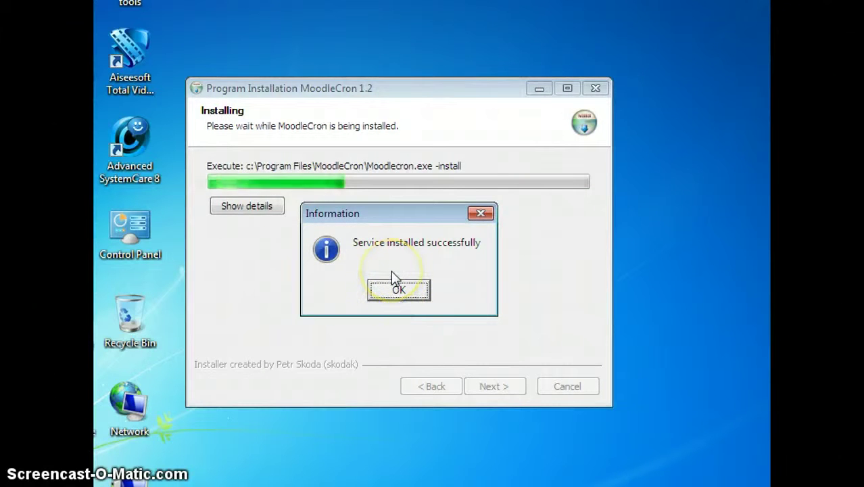
left_click(397, 289)
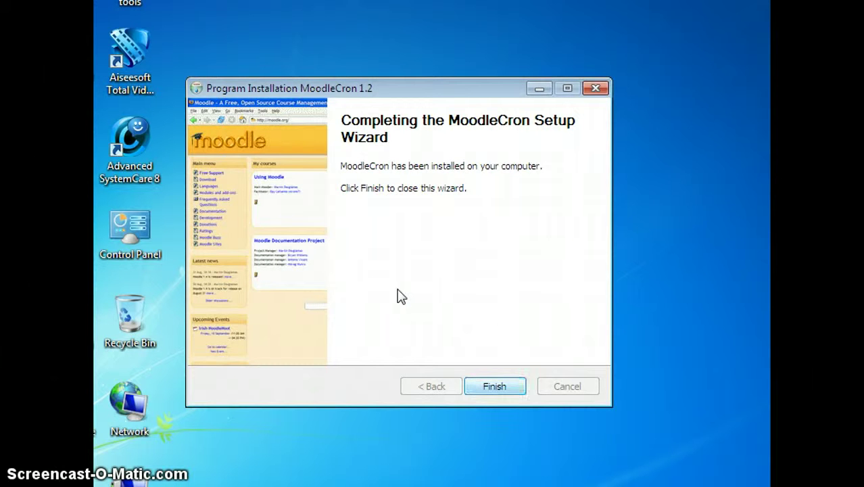
left_click(501, 386)
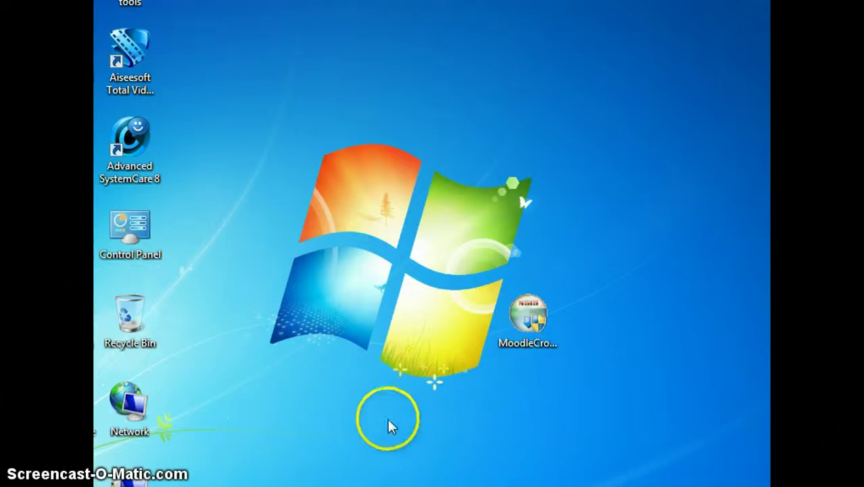